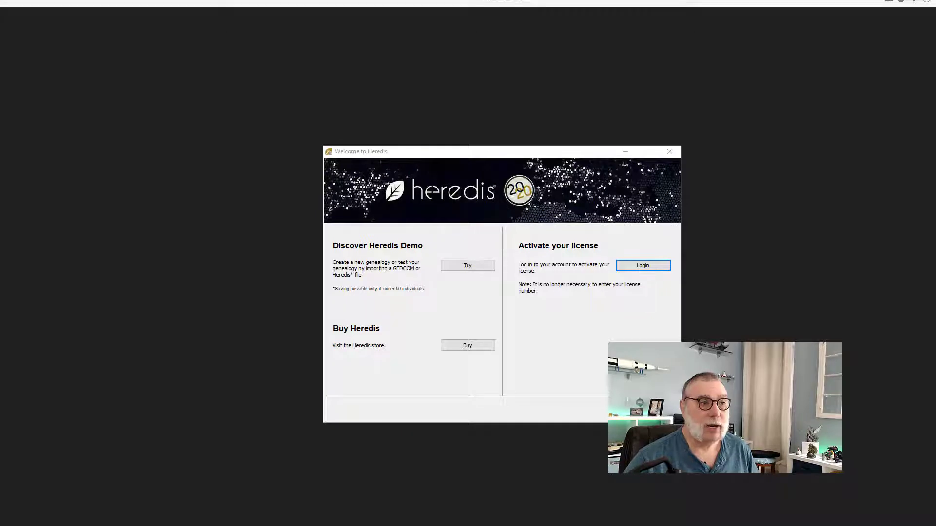
- Start the Heredis 2020 demo version and begin a new genealogy file from the File menu
click(468, 281)
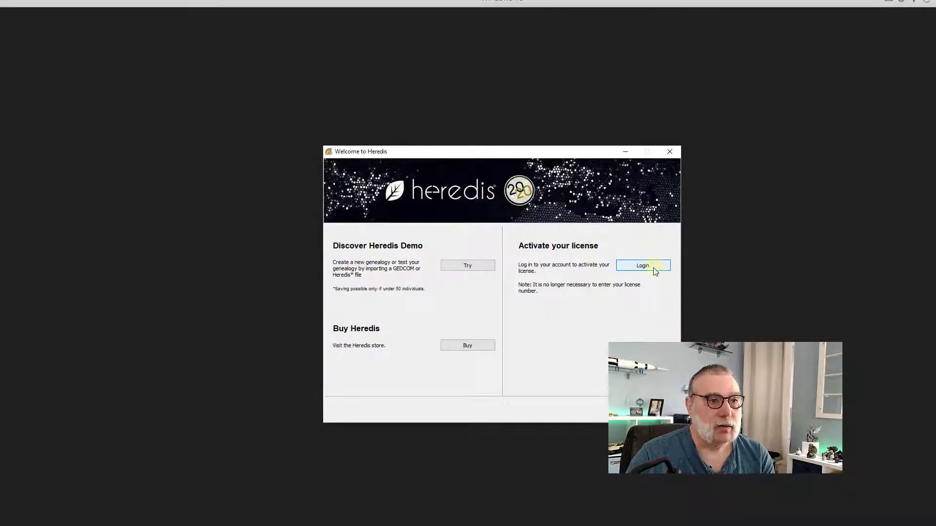
click(461, 267)
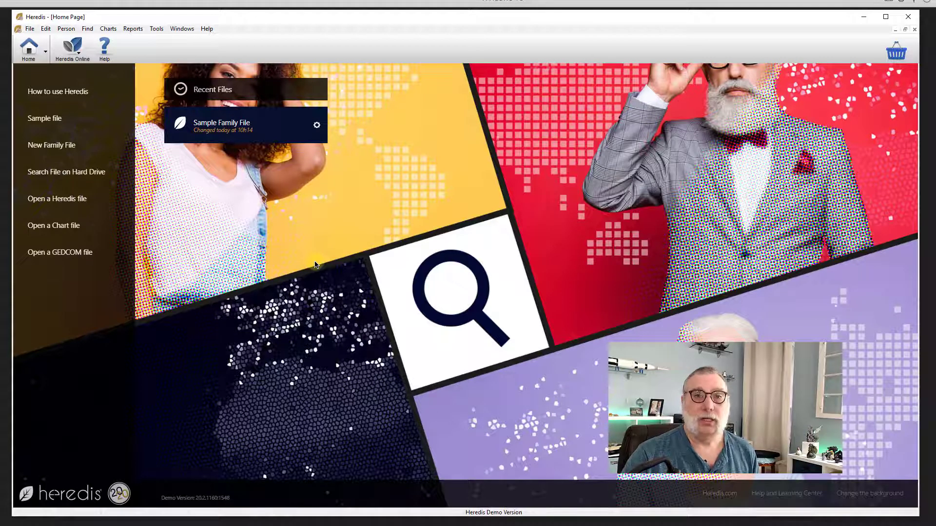
click(30, 30)
- Name the new genealogy file 'Heredis2020PCTHomeonTest'
click(42, 39)
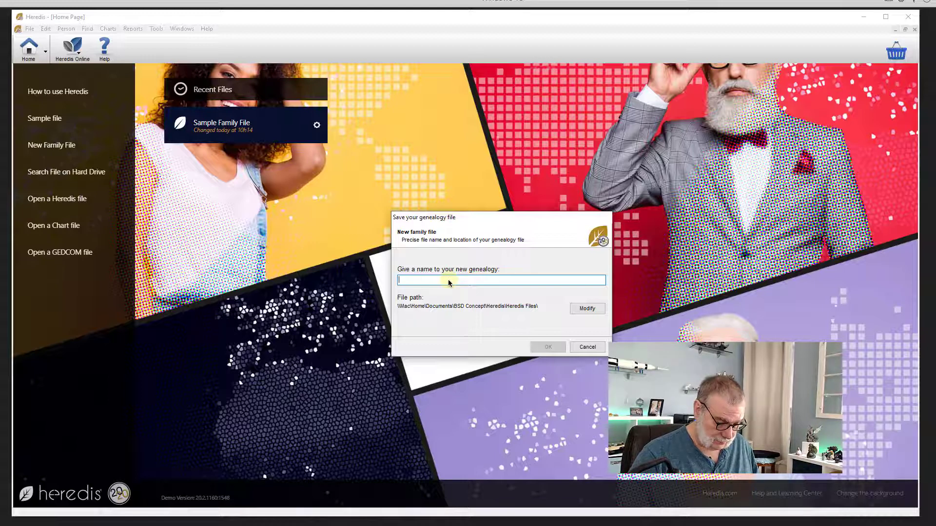
text(H)
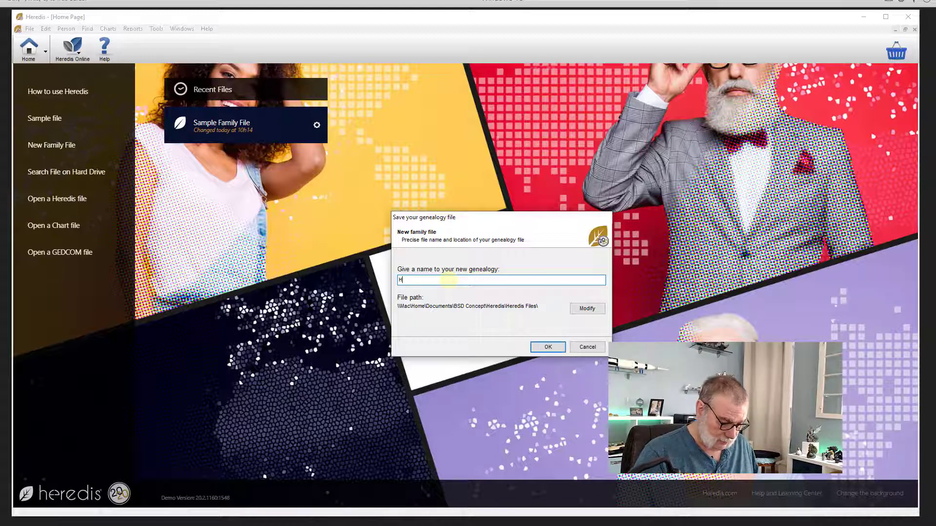
text(eredis)
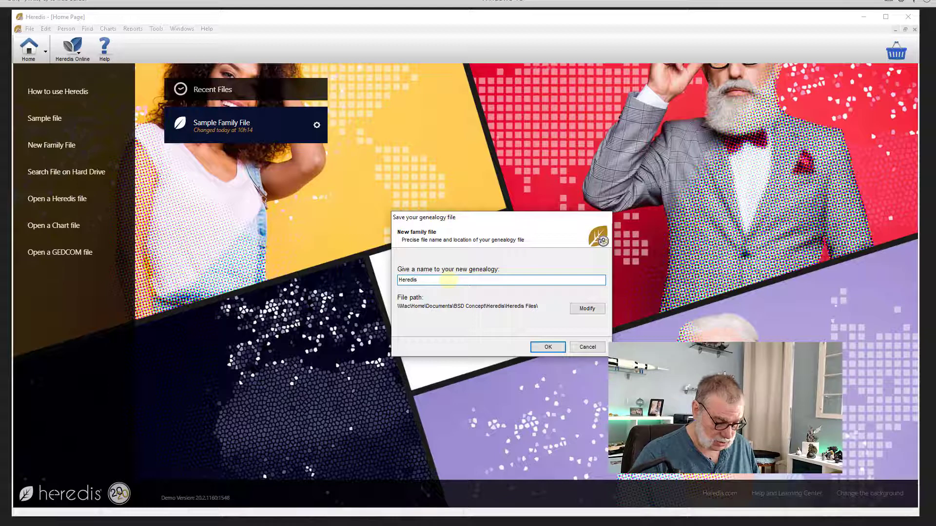
text(2020)
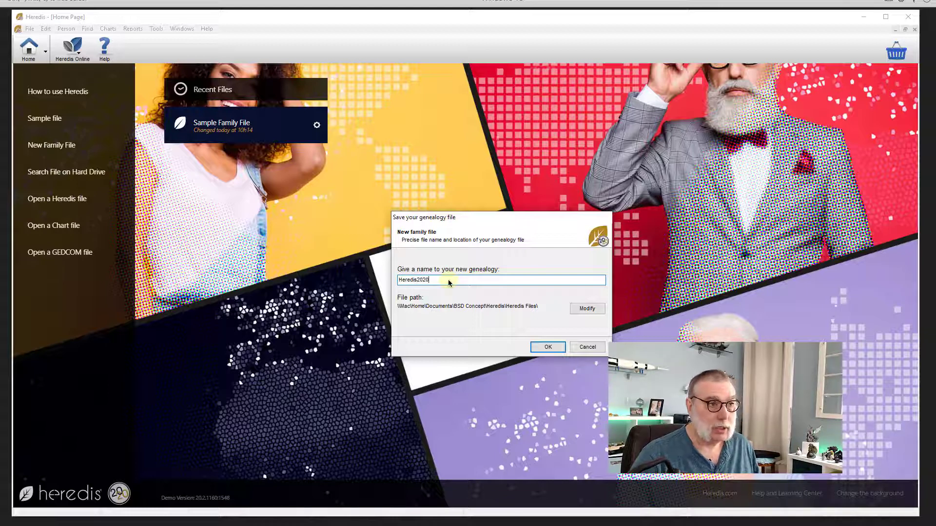
text(PCTHome)
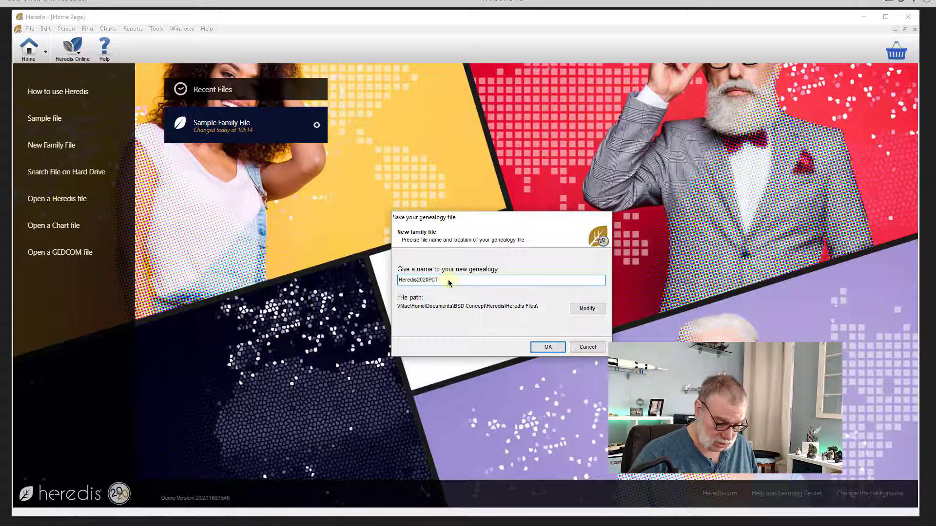
text(onTest)
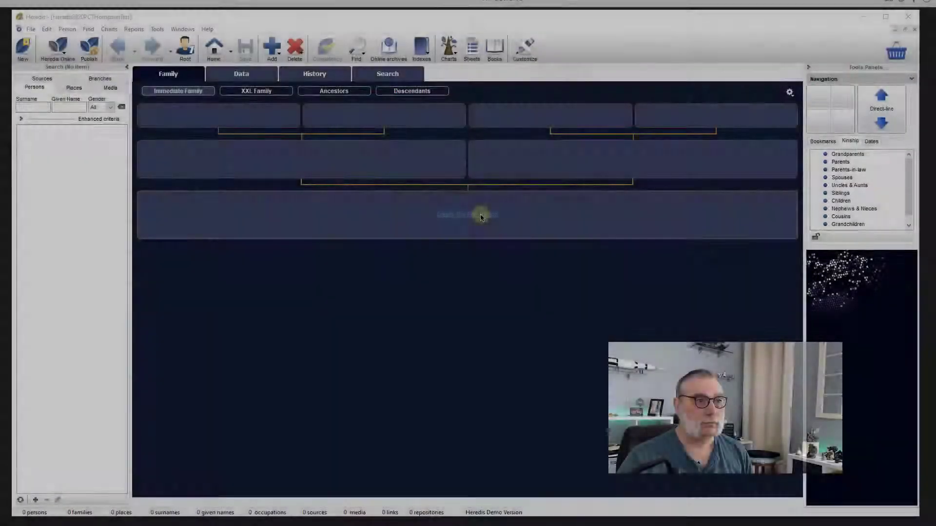
click(482, 217)
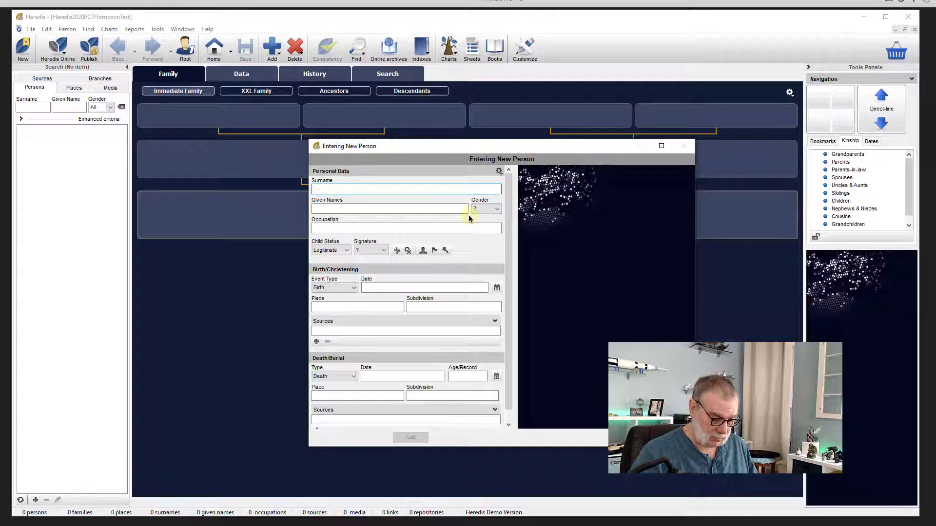
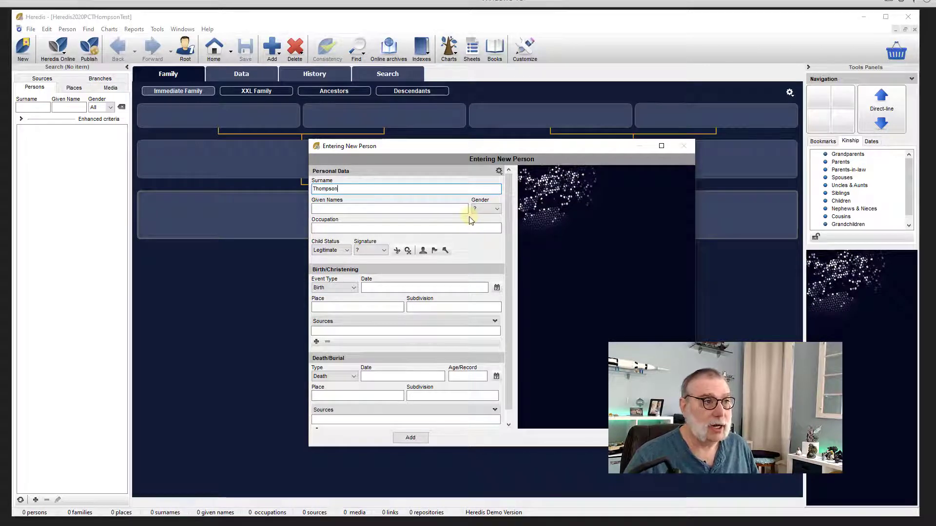
key(Tab)
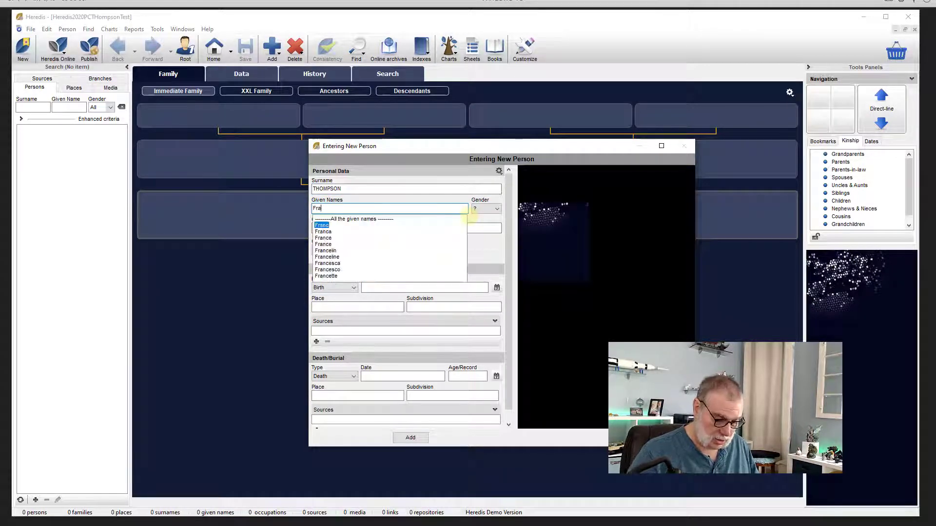
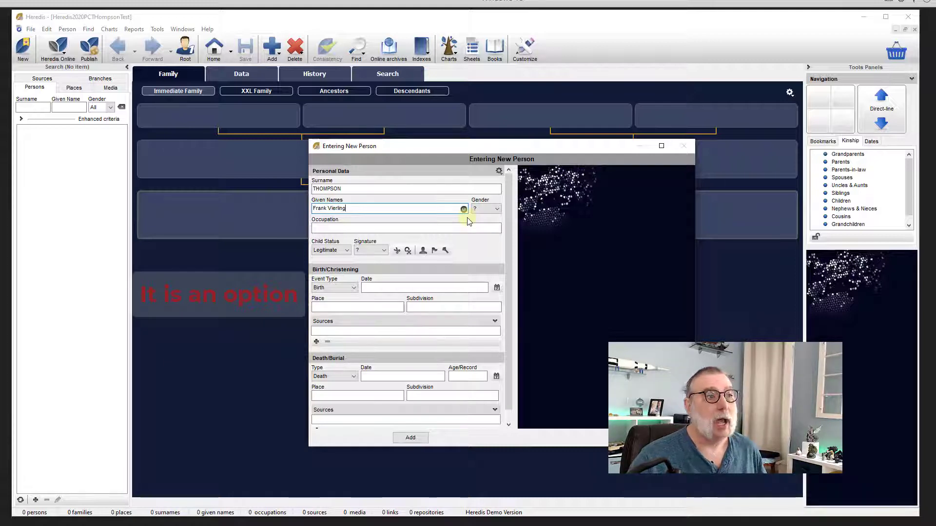
key(Tab)
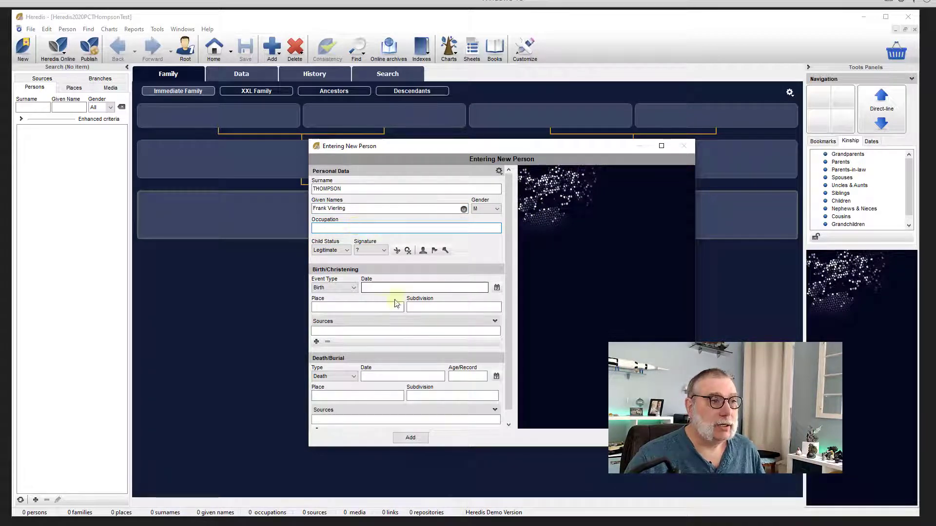
click(387, 286)
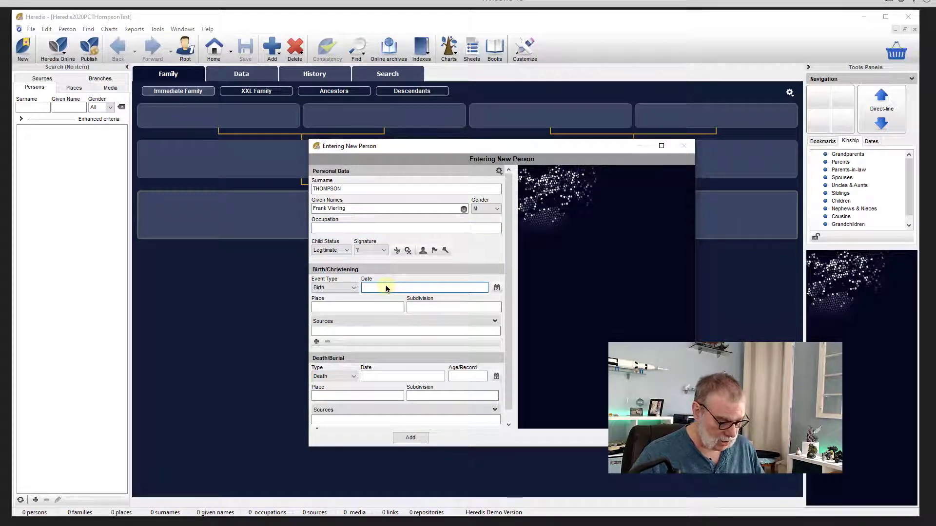
text(14 june 1891)
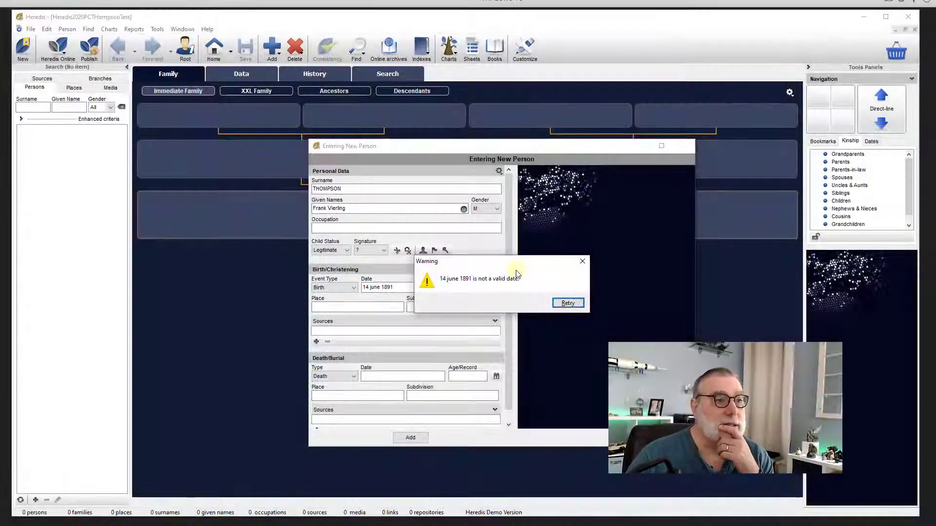
click(584, 267)
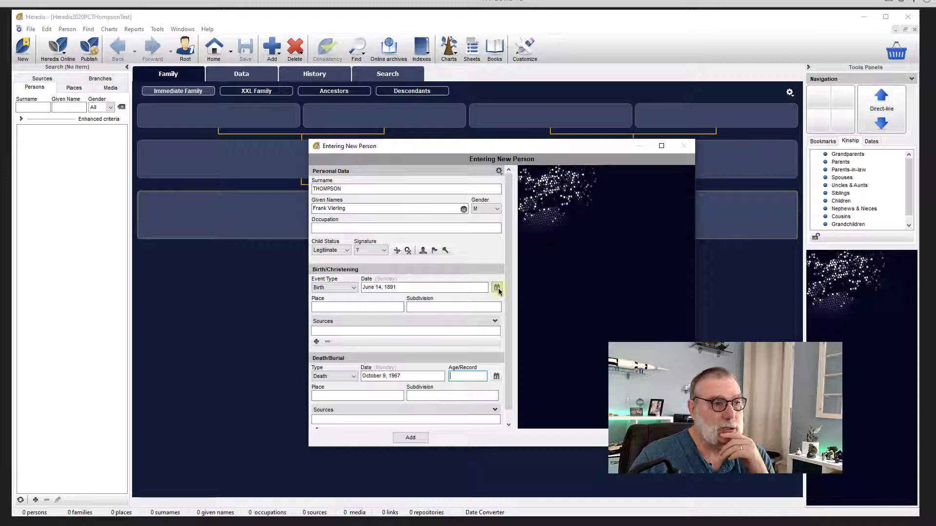
click(410, 437)
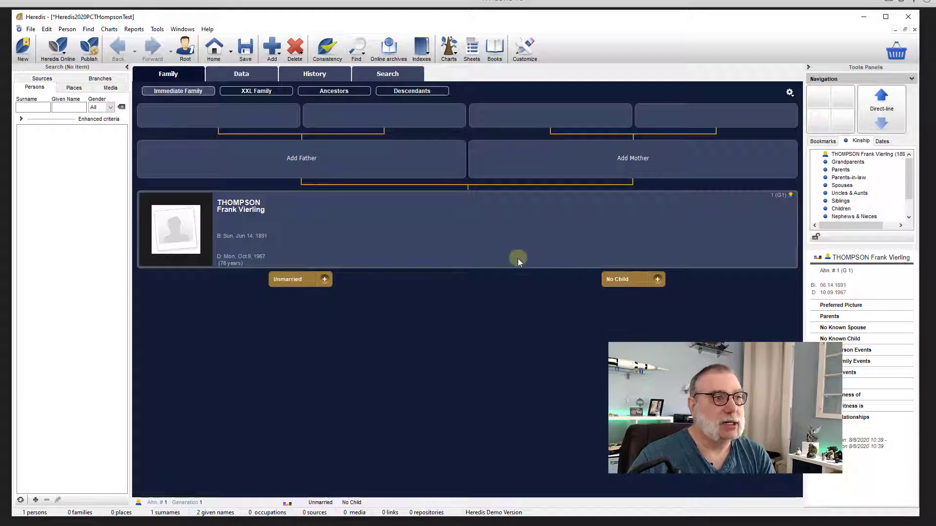
click(306, 163)
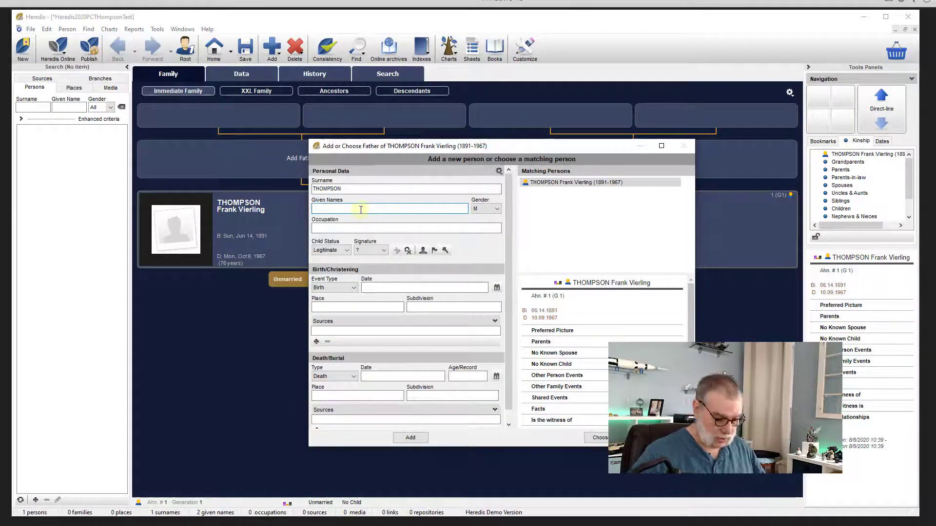
text(Ch)
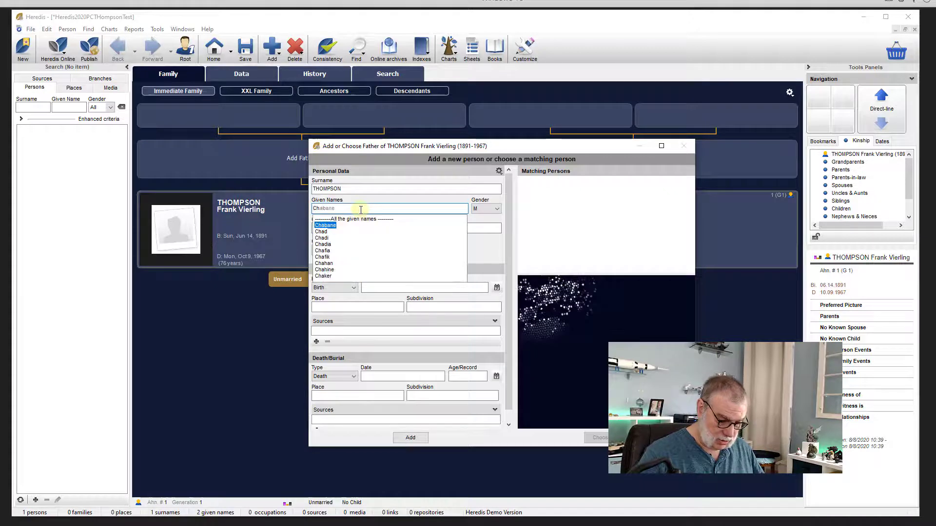
text(arles H)
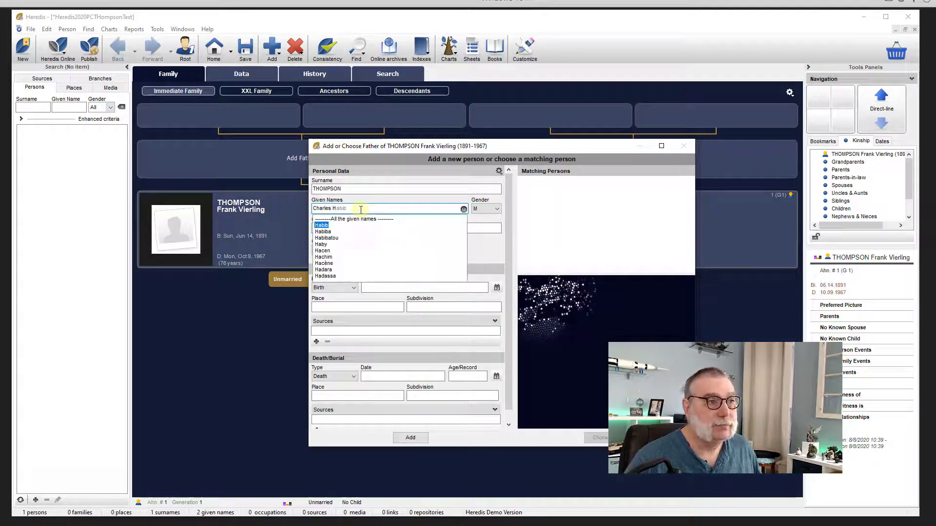
key(Delete)
key(Tab)
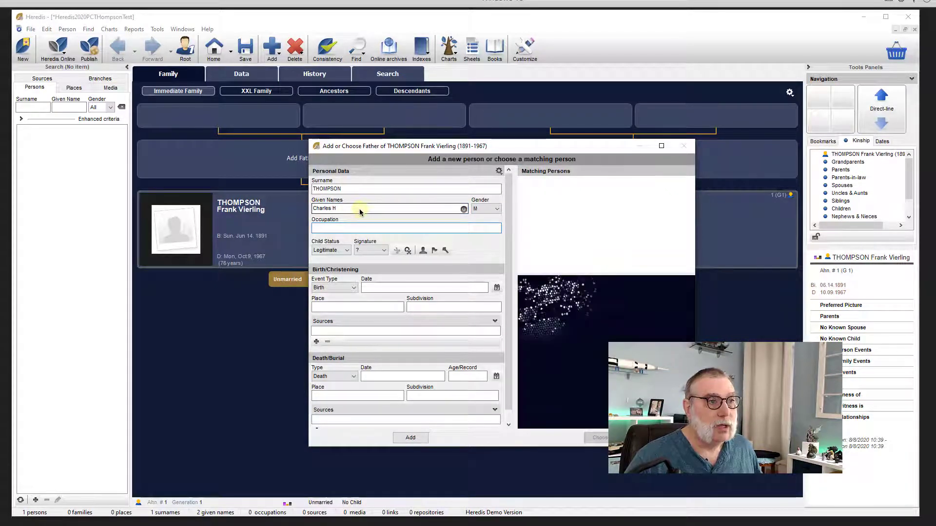
key(Tab)
key(Tab)
key(Tab)
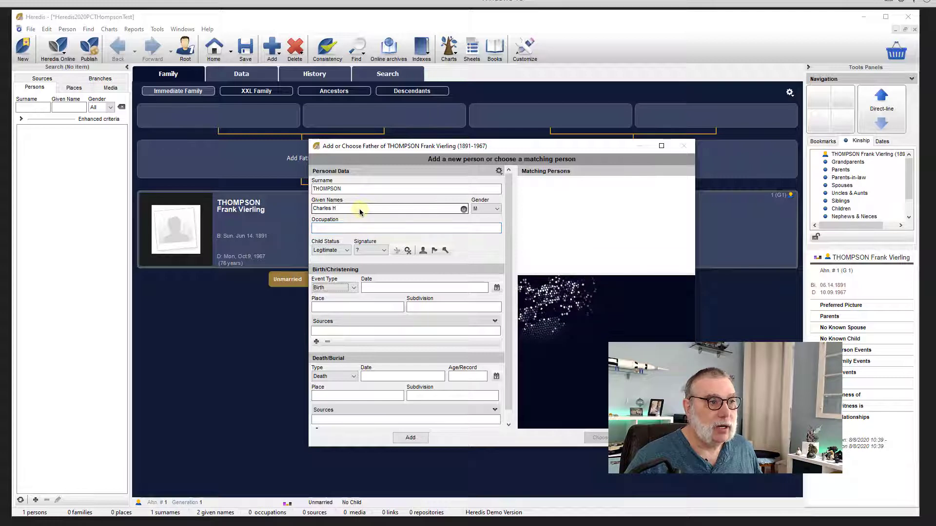
key(Tab)
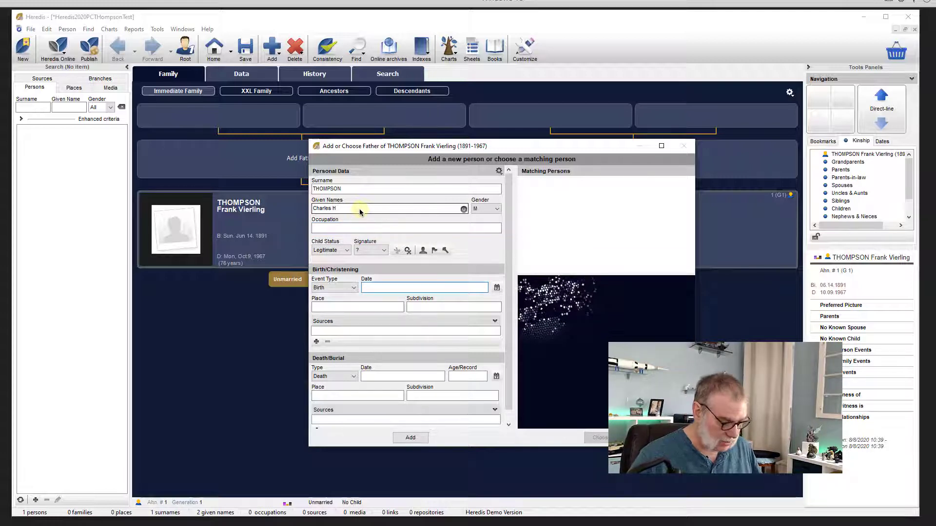
text(1851)
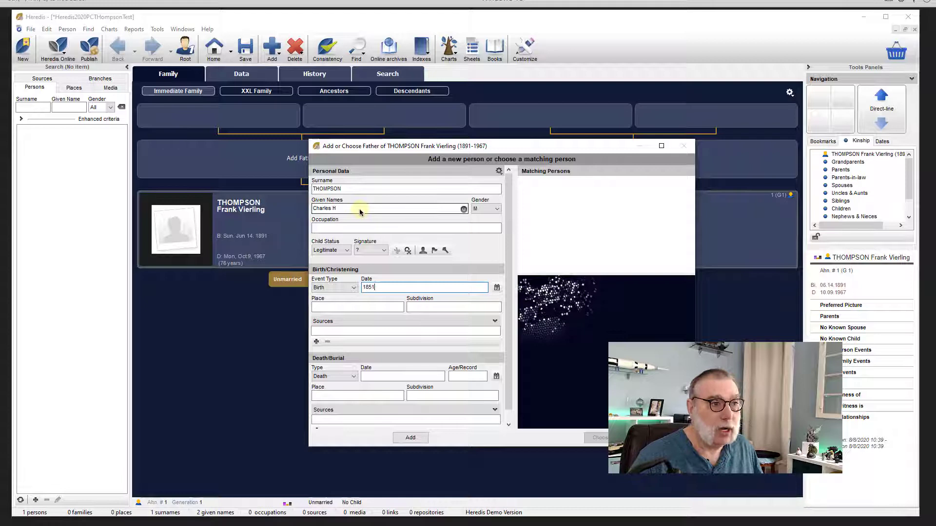
key(Tab)
key(Tab)
key(Tab)
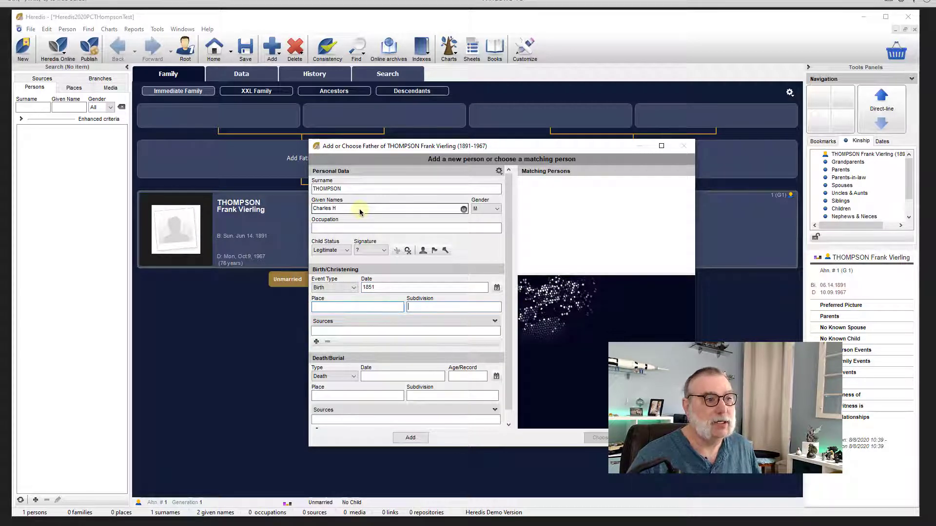
key(Tab)
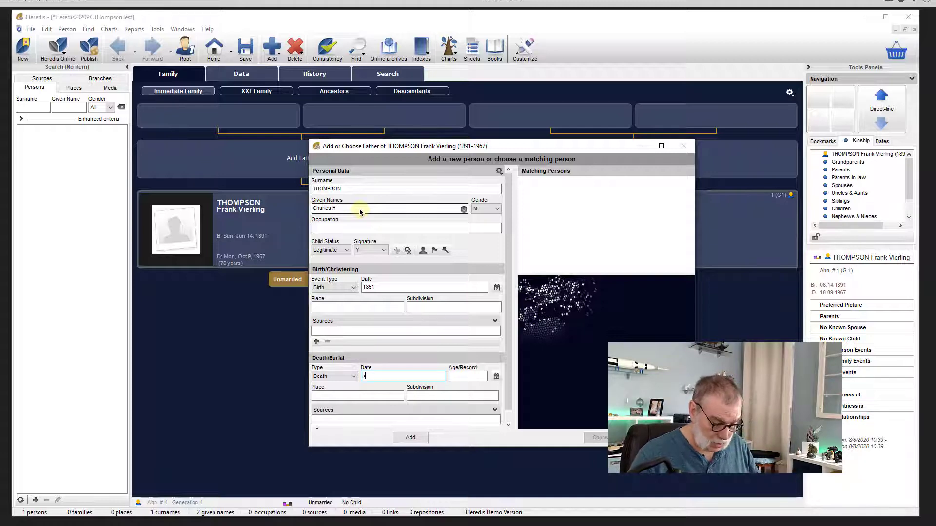
text(pril)
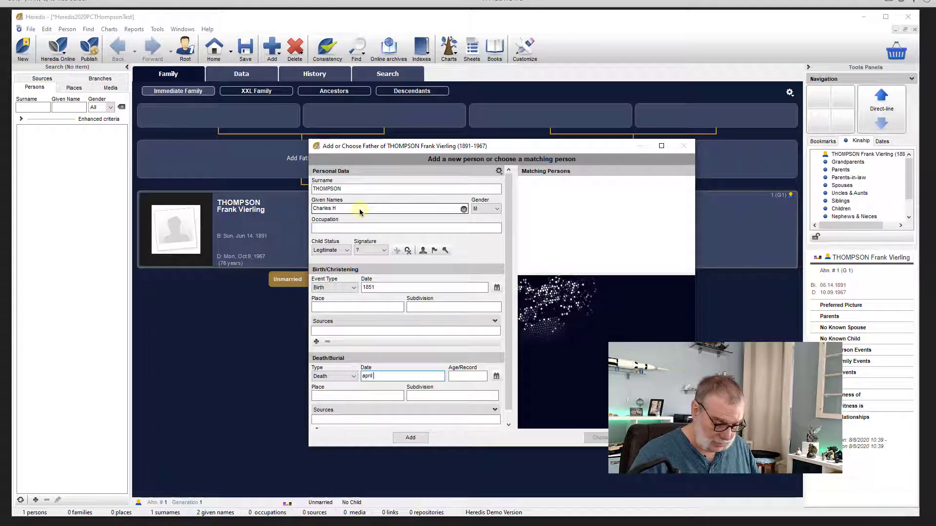
text( 10)
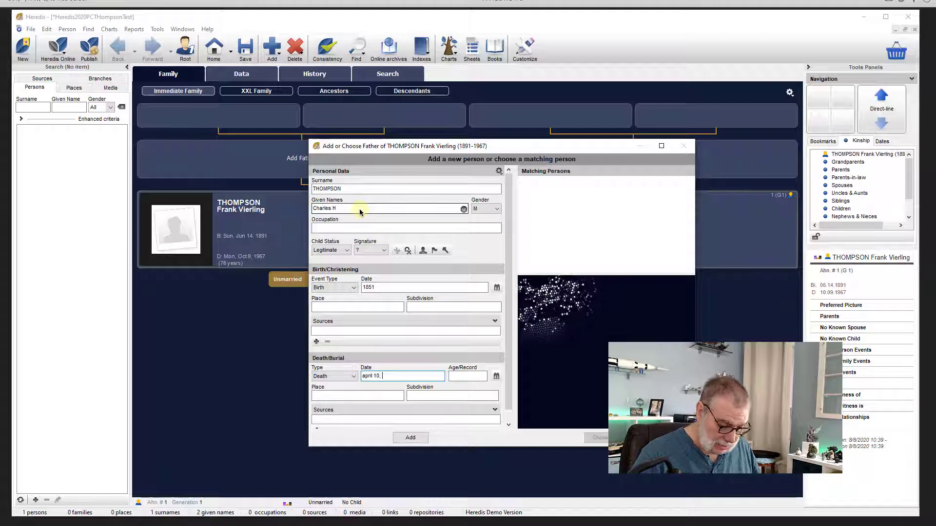
text(, 1898)
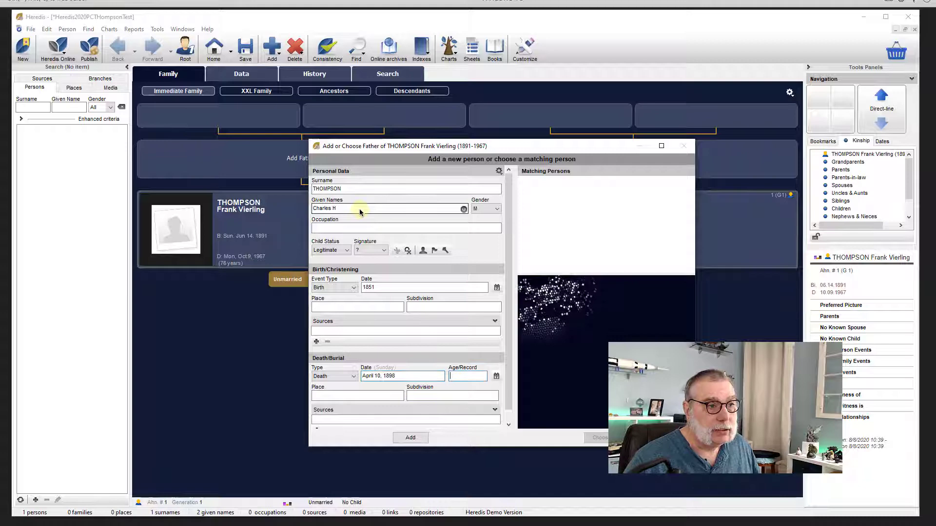
key(Tab)
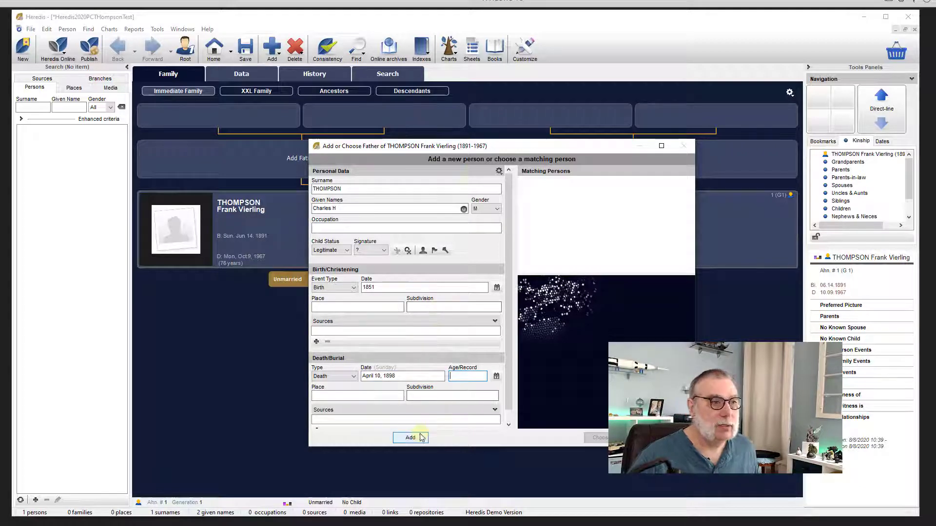
click(420, 438)
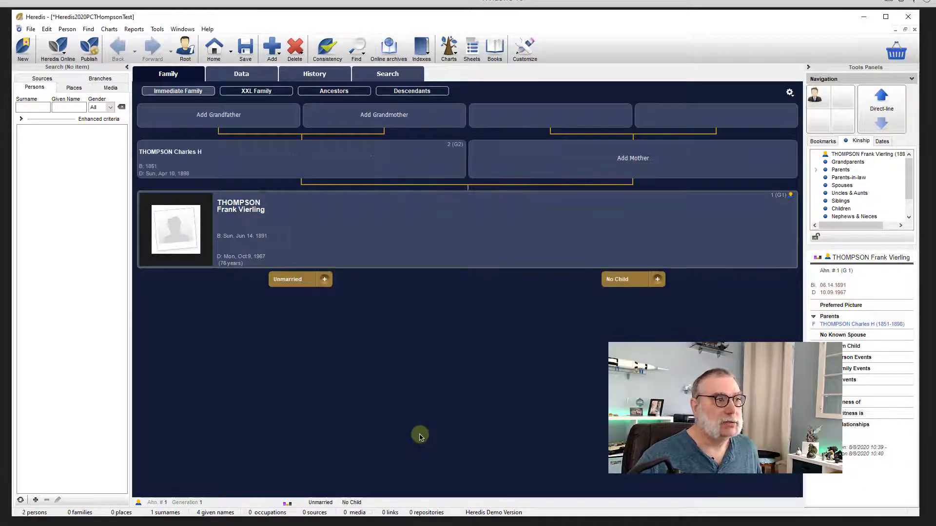
click(631, 160)
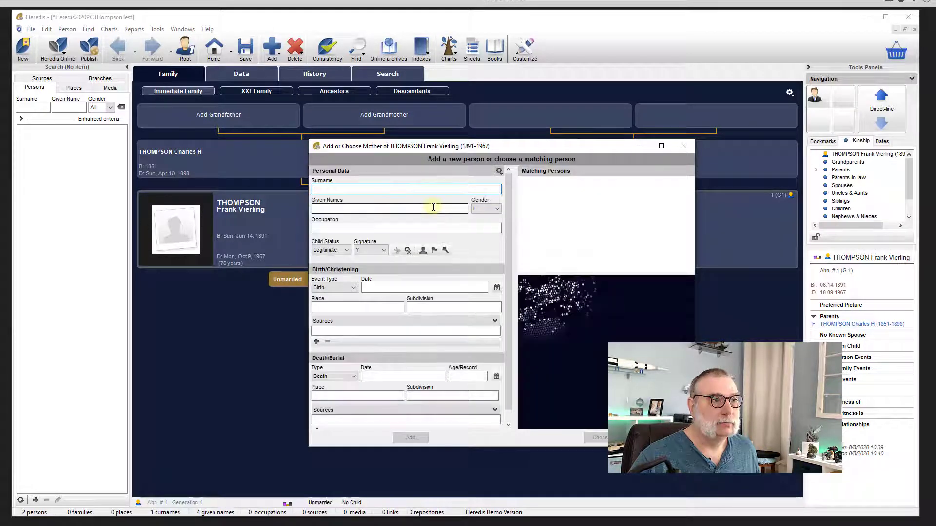
click(338, 190)
text(C)
key(BackSpace)
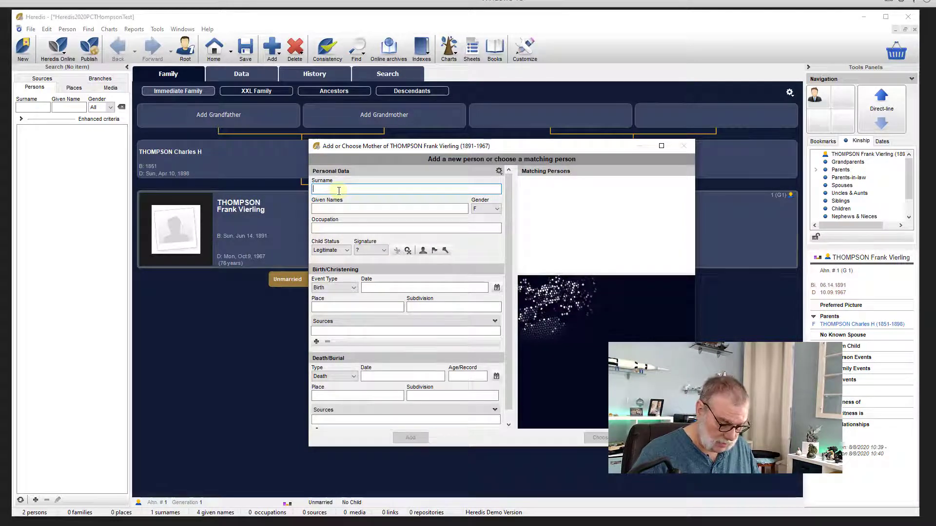
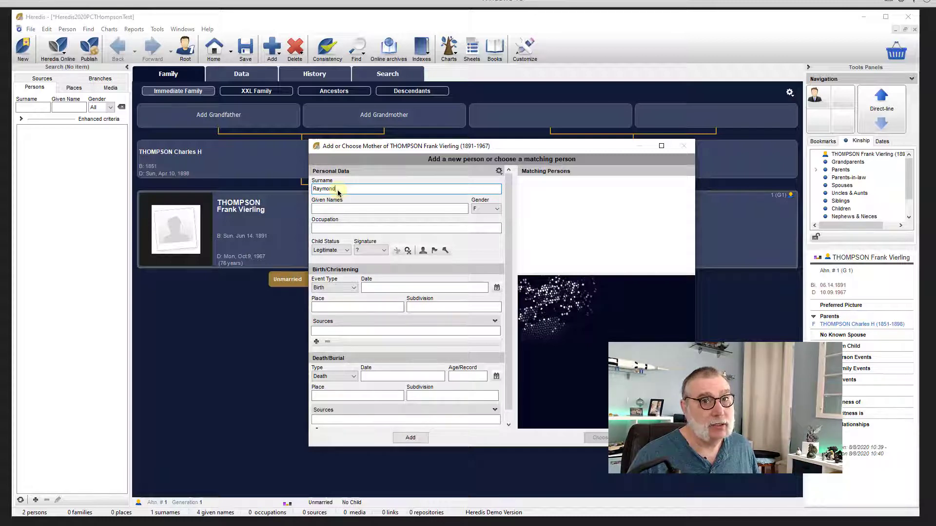
key(Tab)
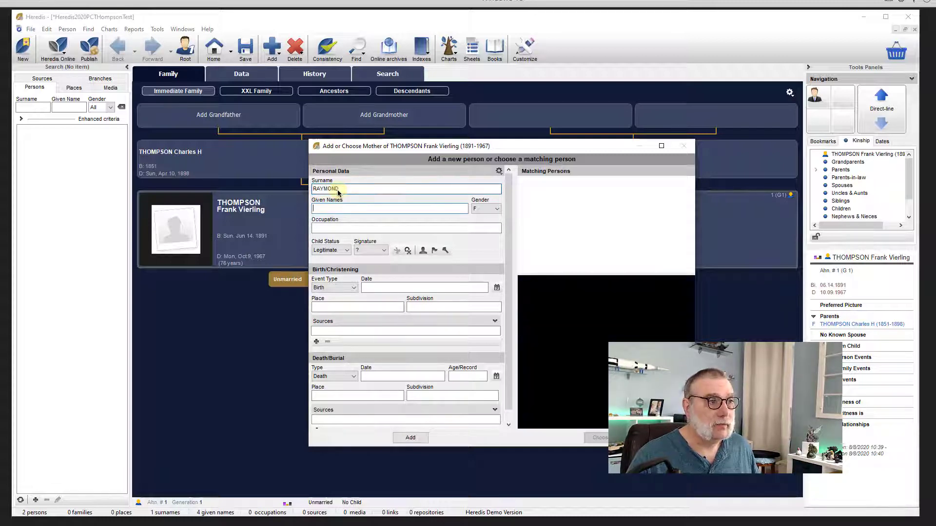
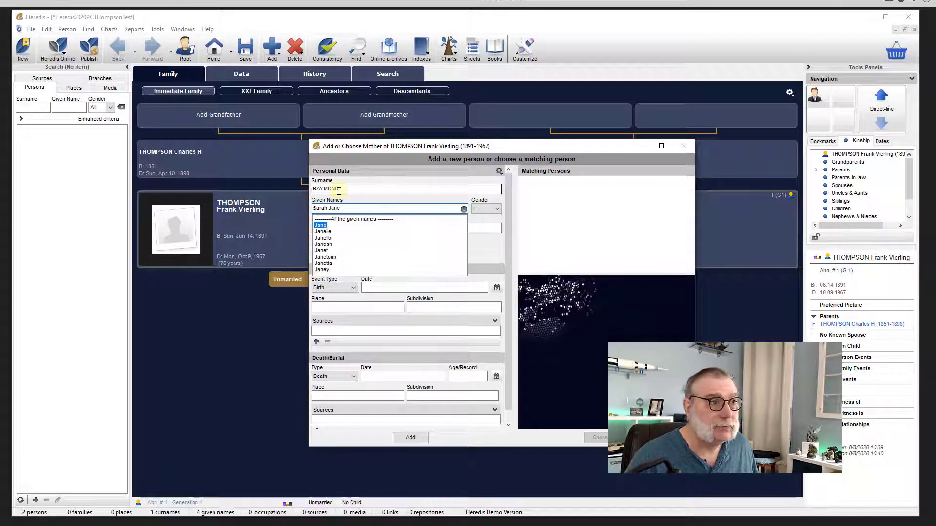
key(Tab)
key(Tab)
key(Tab)
key(Tab)
key(Tab)
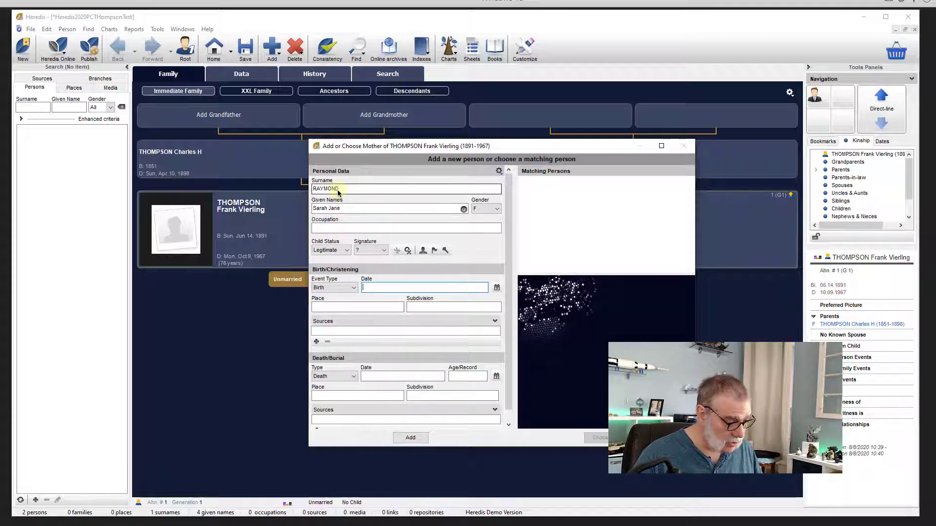
- Give her birth date January 1850 and death date October 12, 1912, and add her as mother
text(jan )
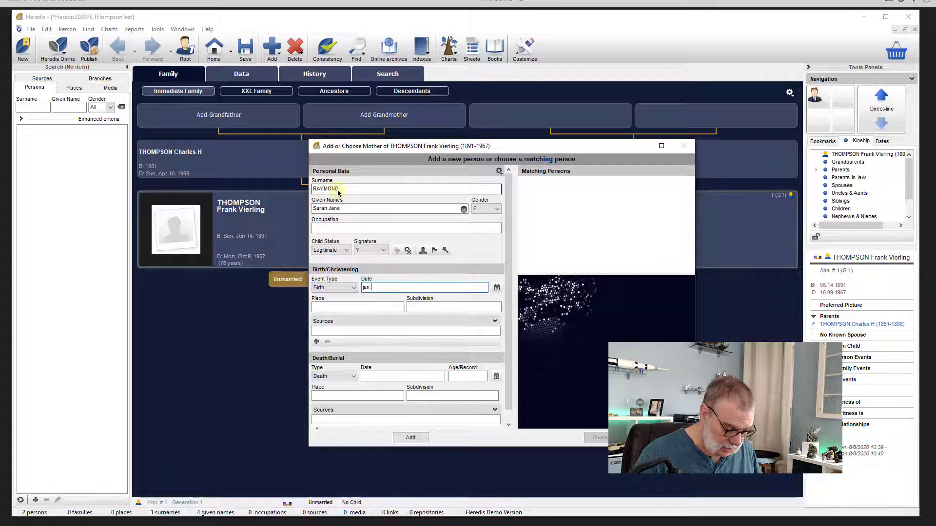
text(1850)
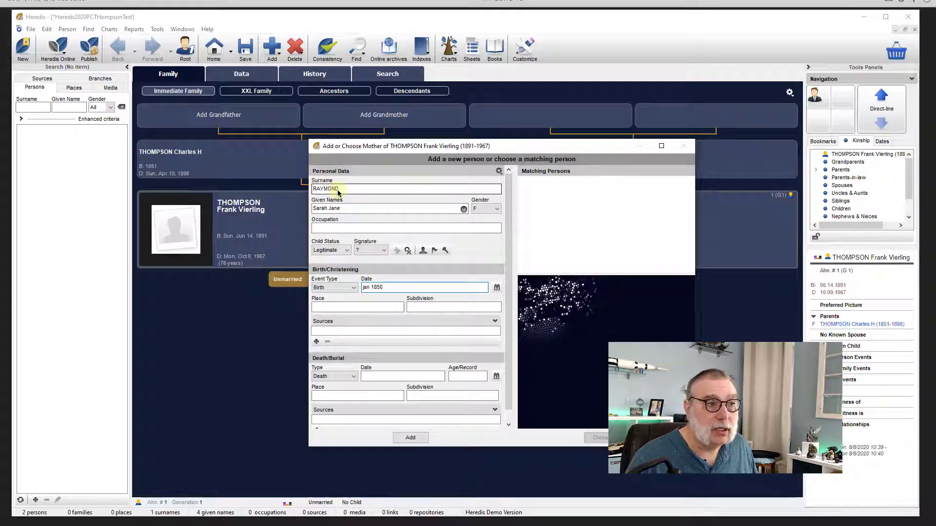
key(Tab)
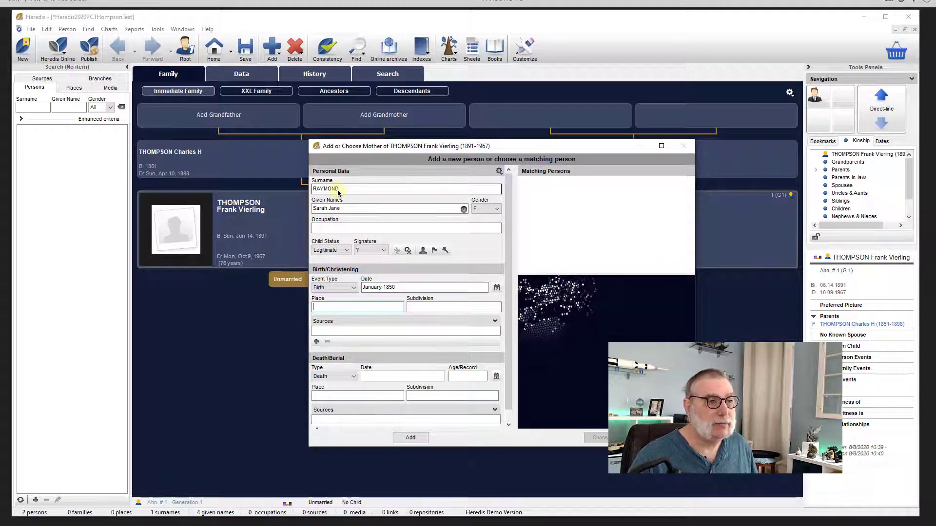
key(Tab)
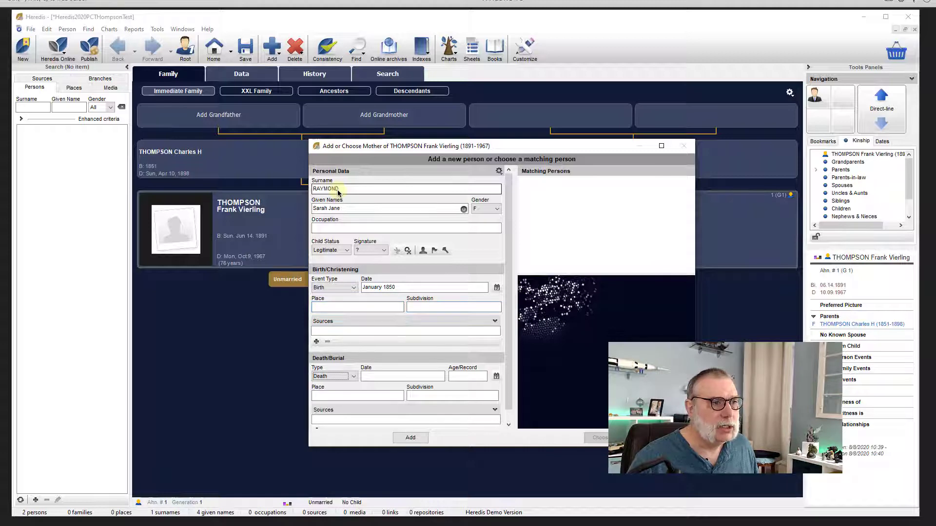
key(Tab)
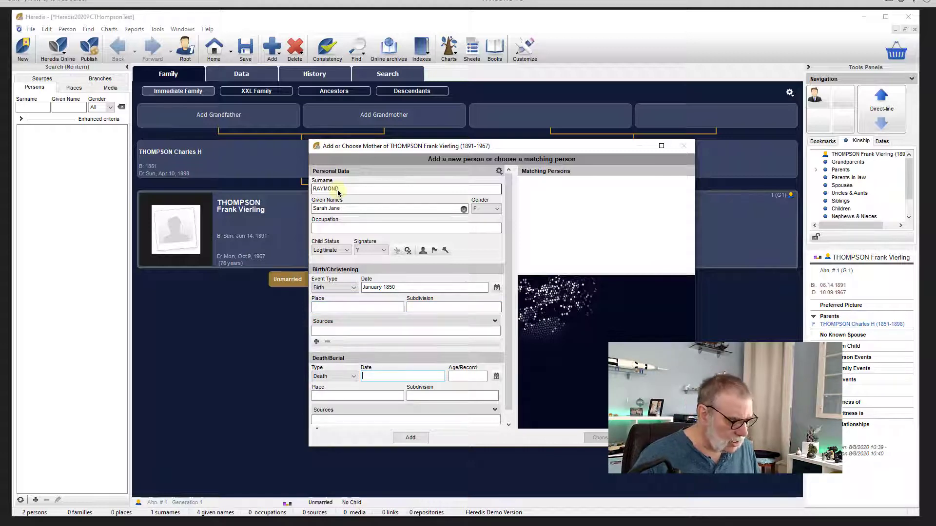
text(10 dec)
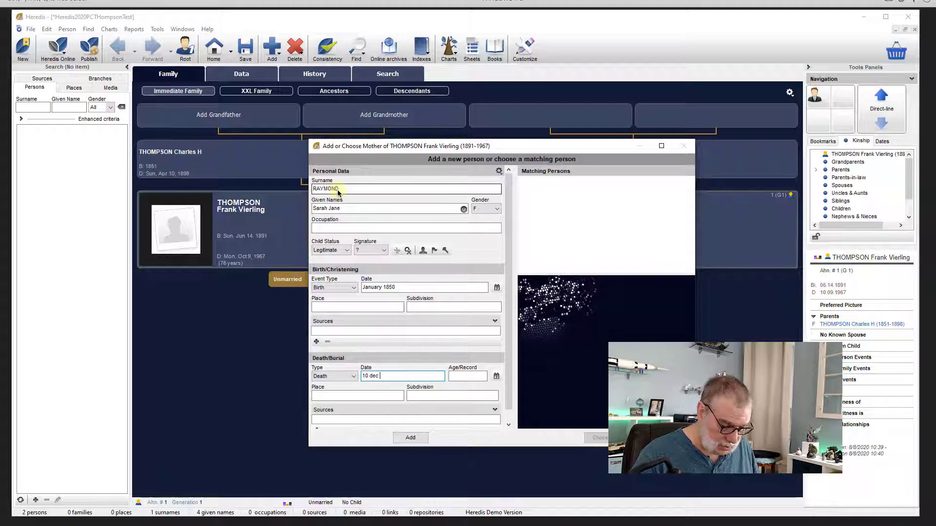
text( 1912)
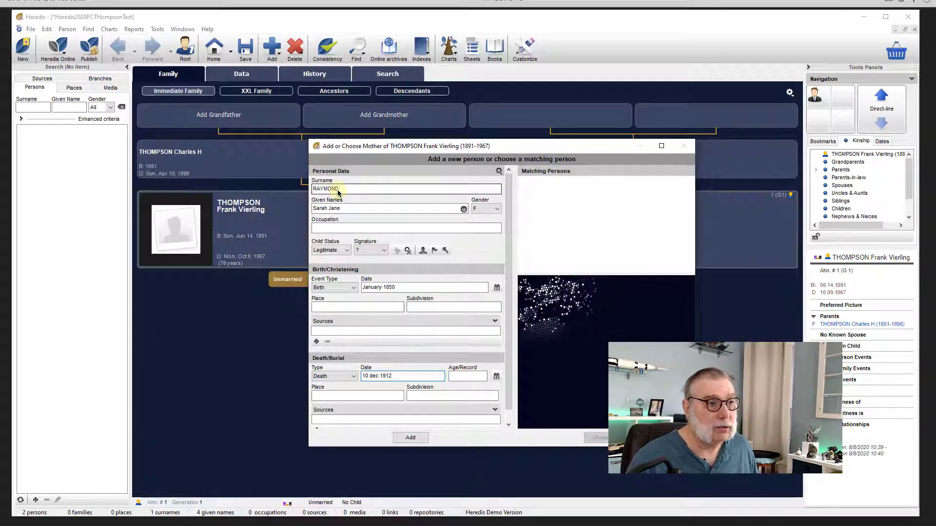
key(Tab)
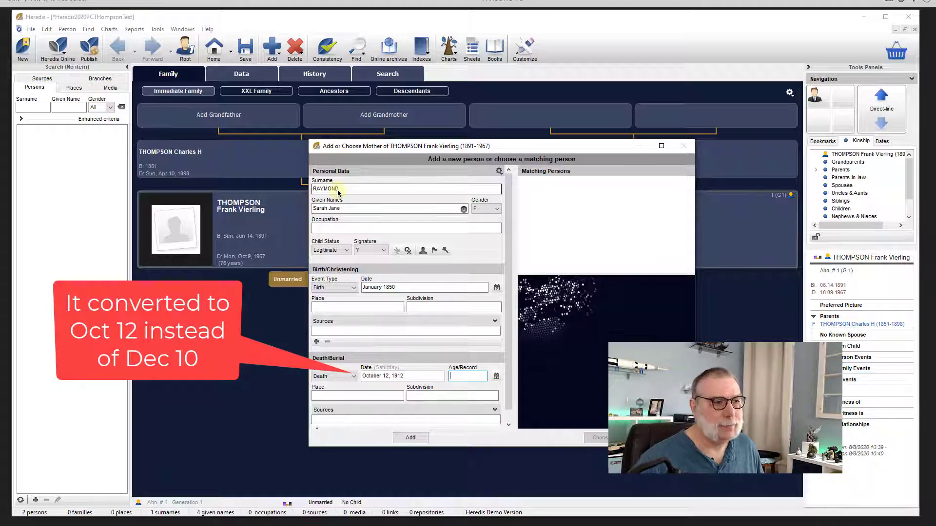
click(410, 438)
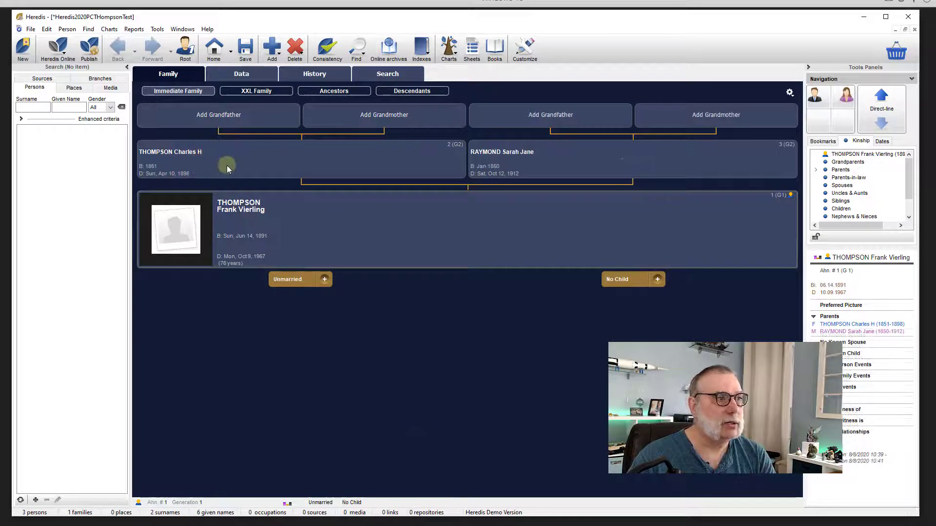
double_click(196, 161)
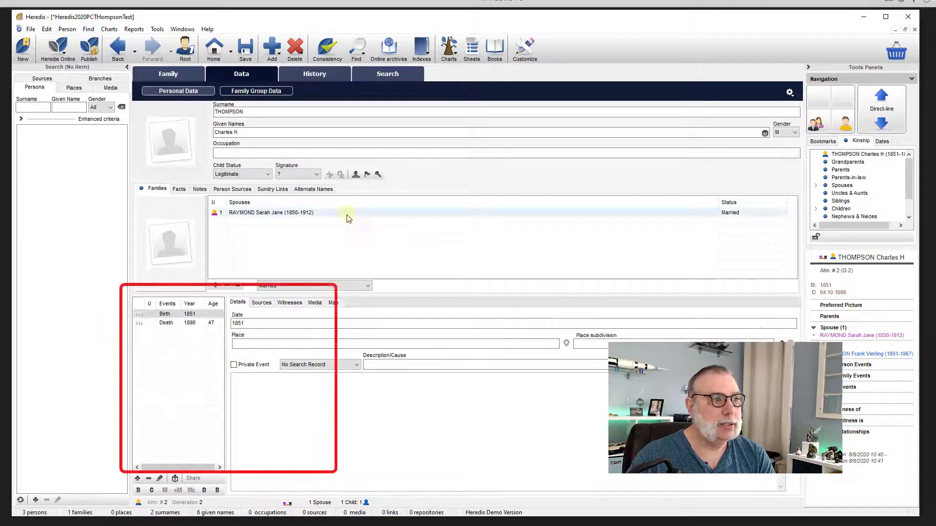
click(346, 212)
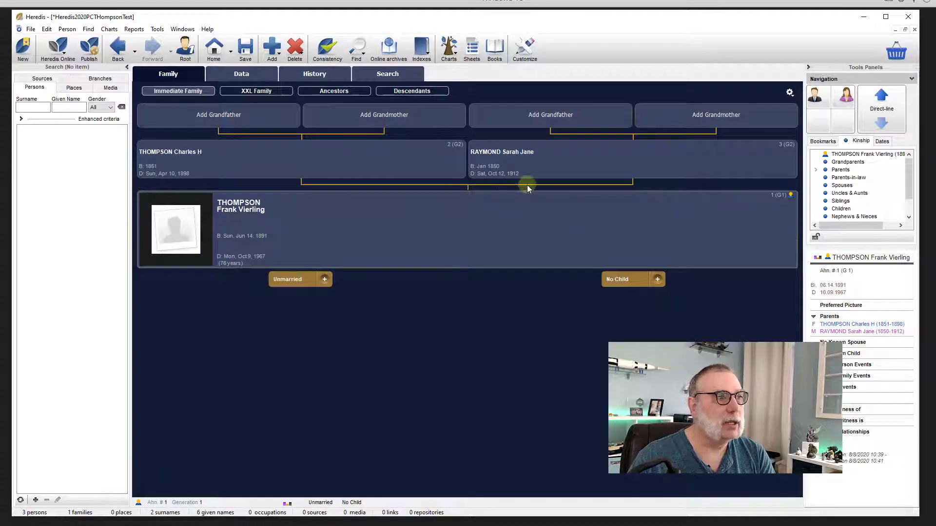
click(515, 154)
double_click(515, 154)
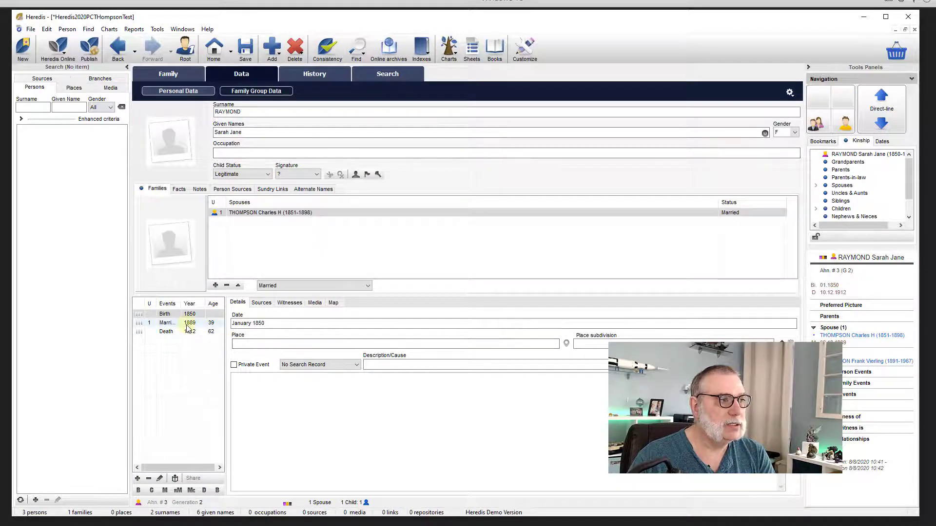
click(189, 322)
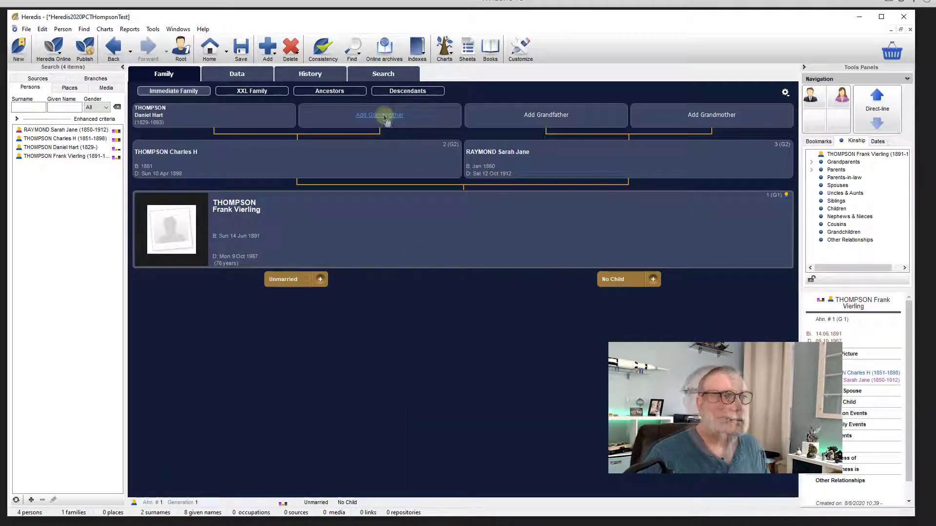
click(402, 94)
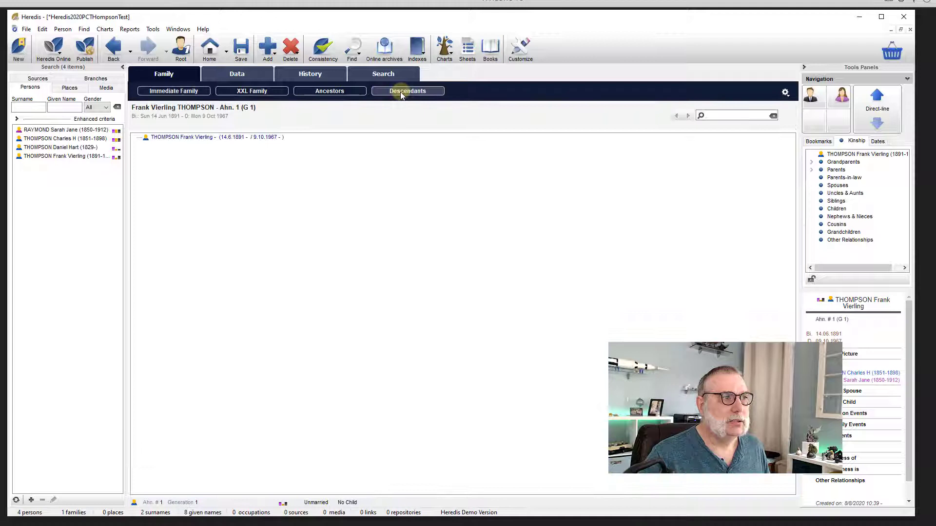
click(328, 96)
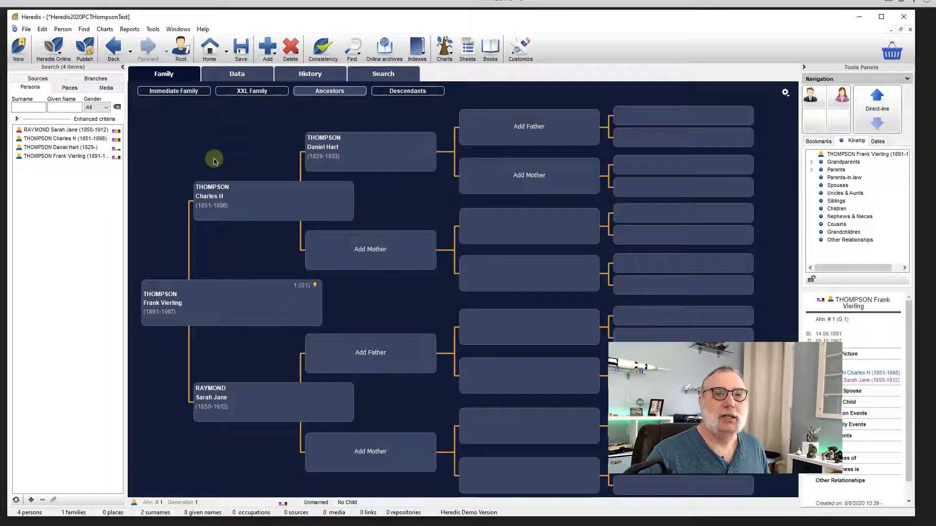
- Add the paternal grandmother (born 1829, died 9 November 1856) as Charles H's mother in the ancestors chart
click(372, 253)
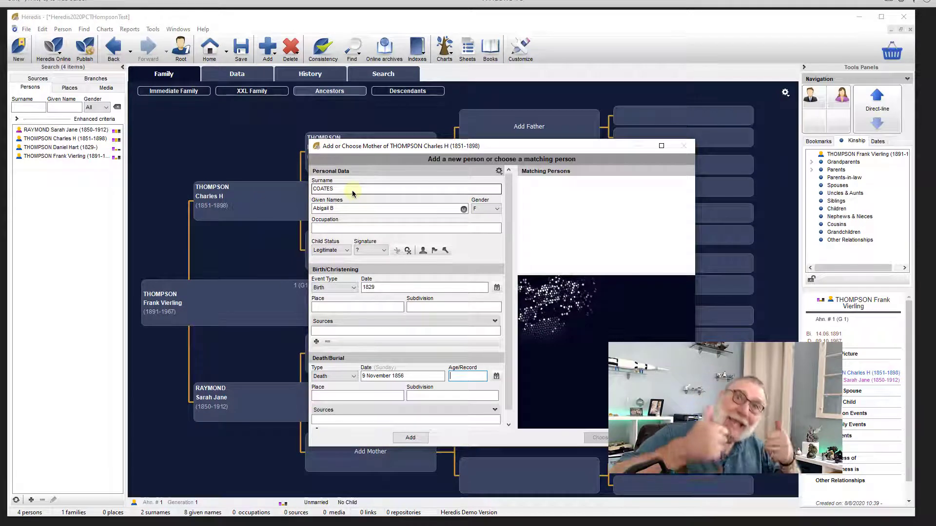
key(Return)
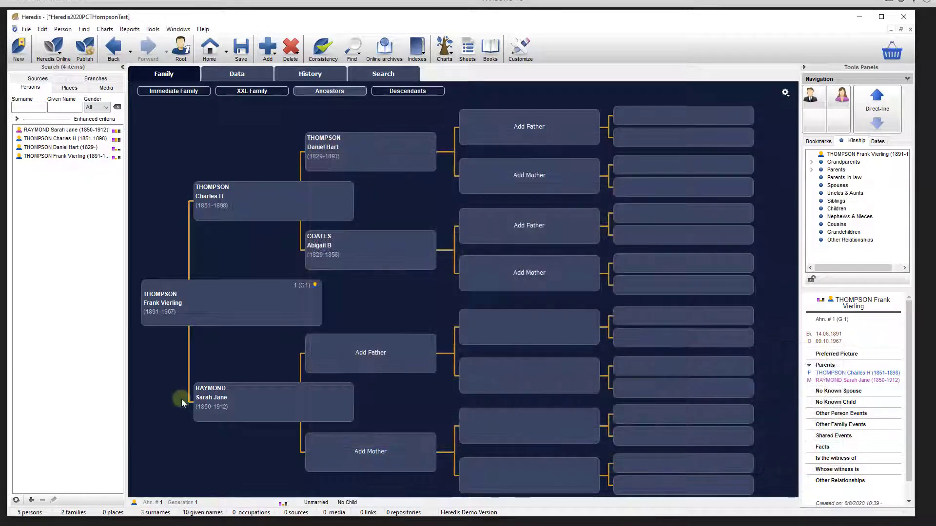